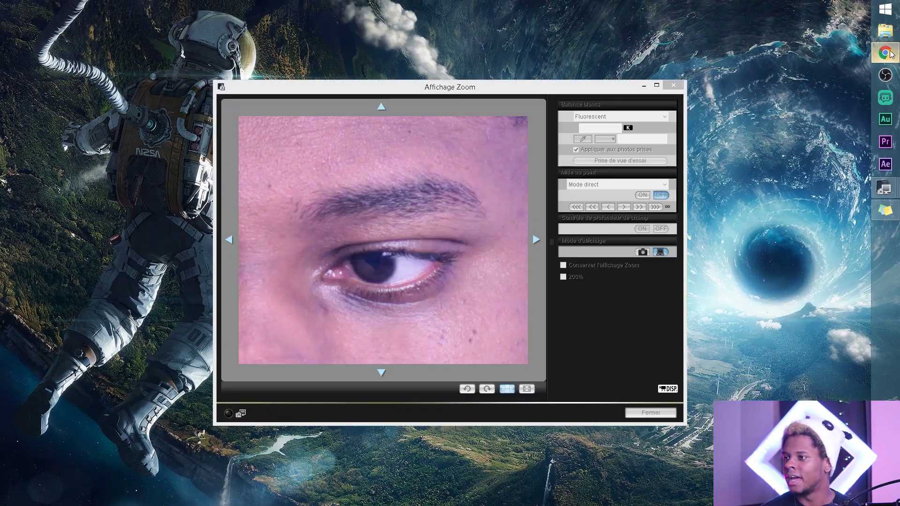
- Bring the maximised Twitch channel page, with its offline banner, to the front in Chrome
{"action": "left_click", "coordinate": [886, 53]}
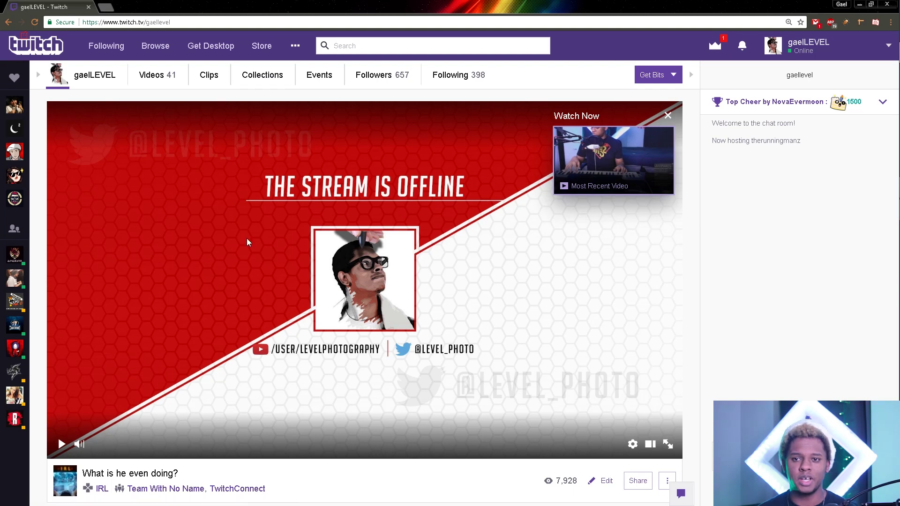
- Turn on the Channel Feed beside the info panels below the player
{"action": "scroll", "coordinate": [39, 187], "scroll_direction": "down", "scroll_amount": 2}
{"action": "scroll", "coordinate": [41, 189], "scroll_direction": "up", "scroll_amount": 2}
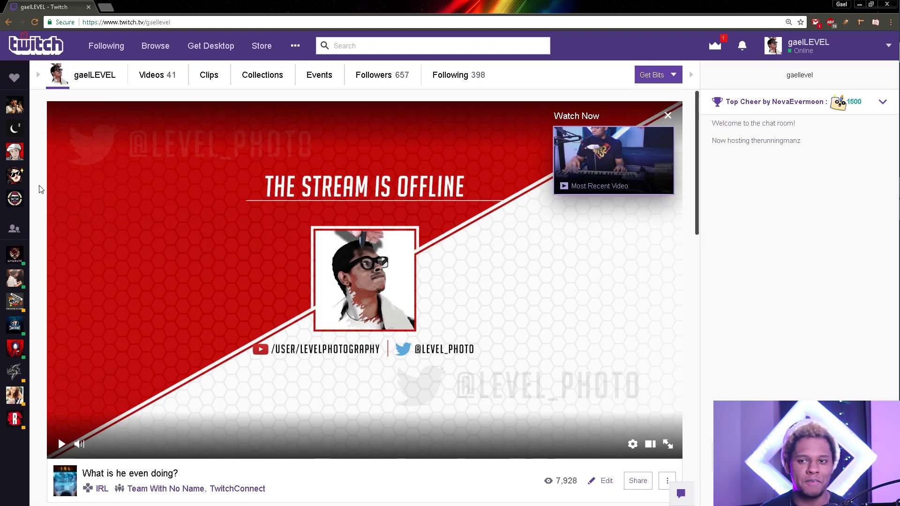
{"action": "scroll", "coordinate": [687, 139], "scroll_direction": "down", "scroll_amount": 1}
{"action": "scroll", "coordinate": [683, 141], "scroll_direction": "up", "scroll_amount": 1}
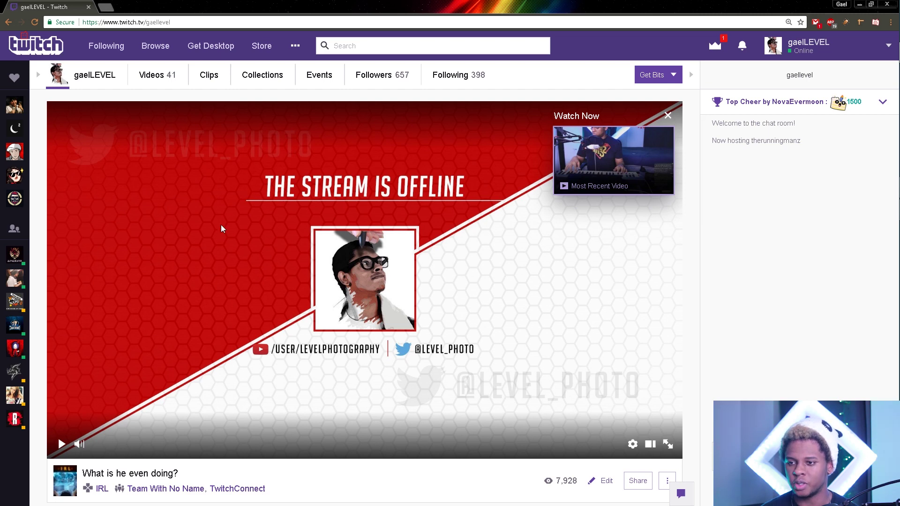
{"action": "scroll", "coordinate": [569, 243], "scroll_direction": "down", "scroll_amount": 13}
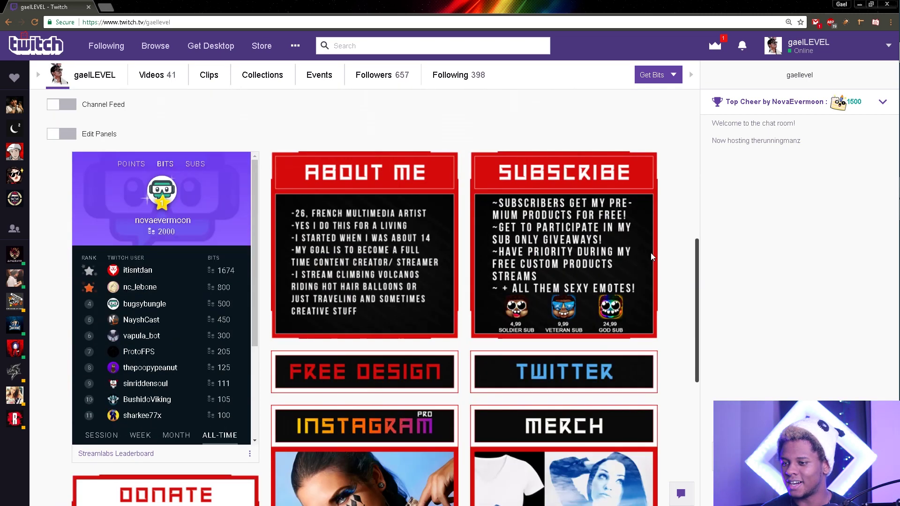
{"action": "scroll", "coordinate": [641, 261], "scroll_direction": "down", "scroll_amount": 1}
{"action": "scroll", "coordinate": [641, 261], "scroll_direction": "up", "scroll_amount": 8}
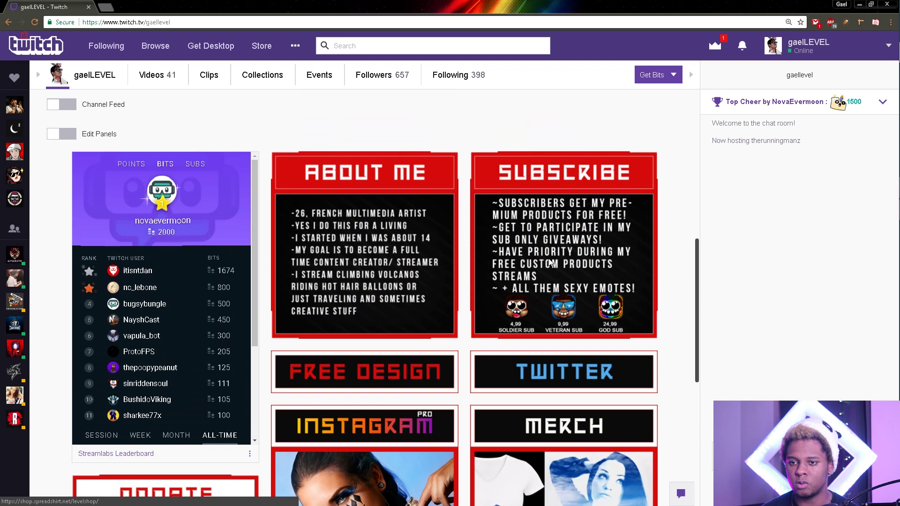
{"action": "left_click", "coordinate": [61, 244]}
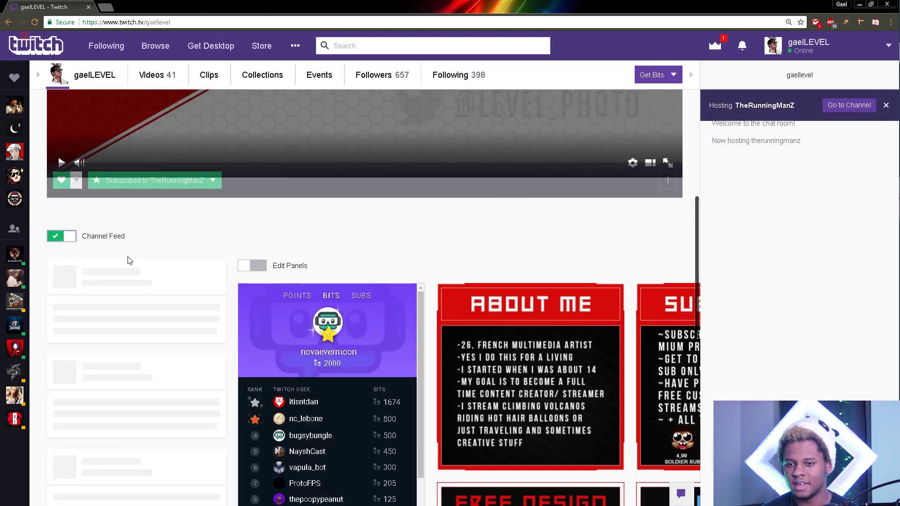
{"action": "scroll", "coordinate": [145, 291], "scroll_direction": "down", "scroll_amount": 8}
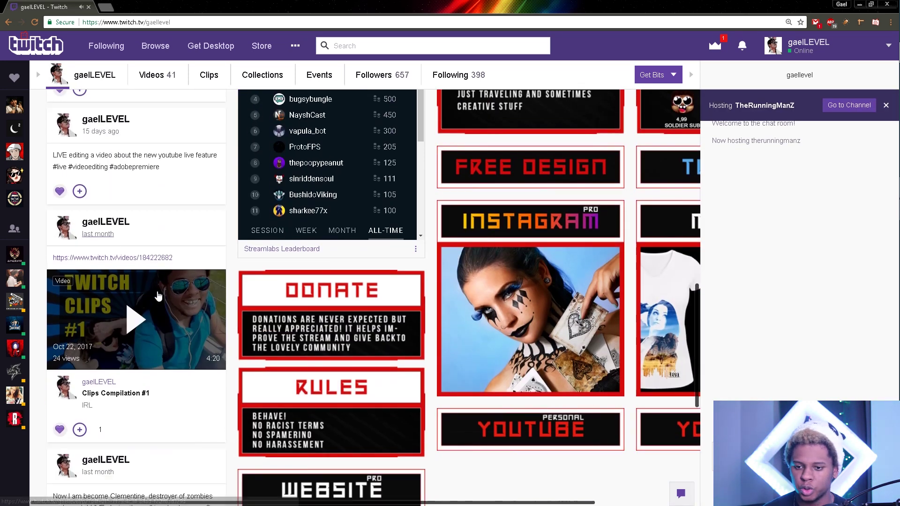
{"action": "scroll", "coordinate": [163, 298], "scroll_direction": "up", "scroll_amount": 10}
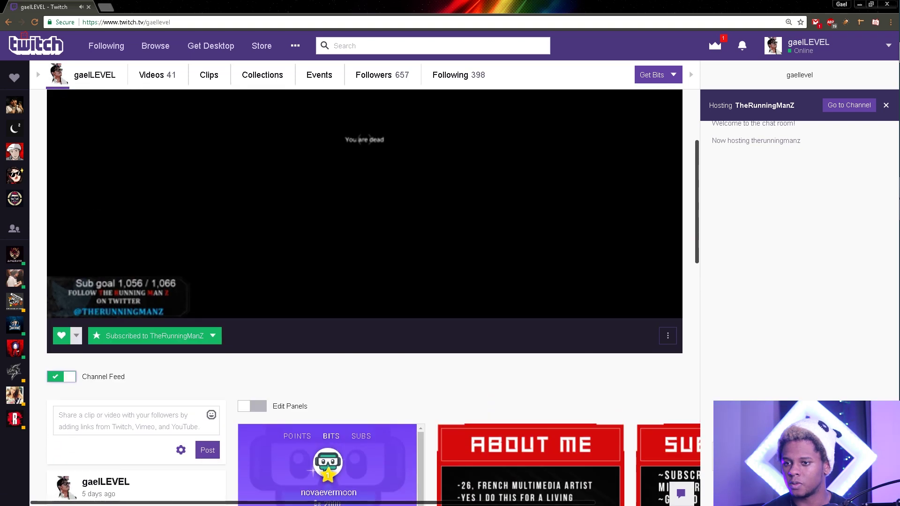
- Pause the hosted stream, turn Channel Feed back off, and scroll to the About Me and Subscribe panels
{"action": "left_click", "coordinate": [61, 442]}
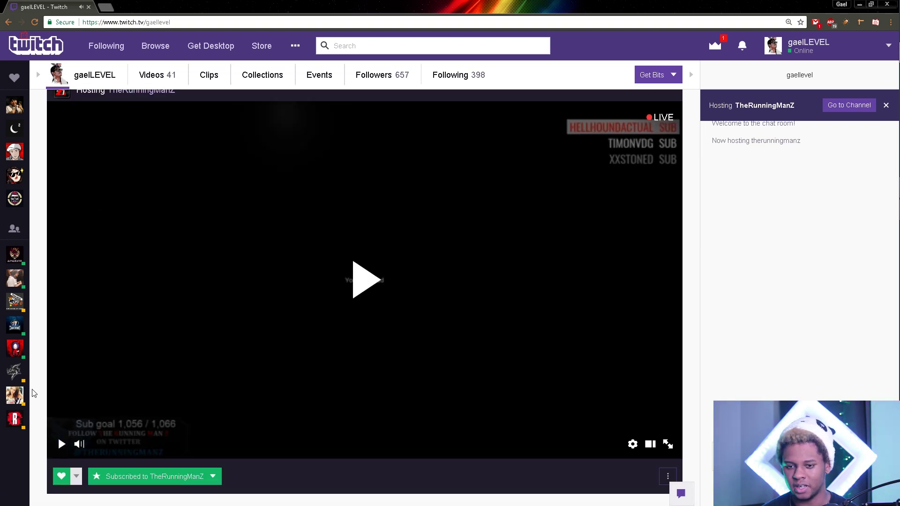
{"action": "scroll", "coordinate": [41, 394], "scroll_direction": "down", "scroll_amount": 4}
{"action": "left_click", "coordinate": [60, 329]}
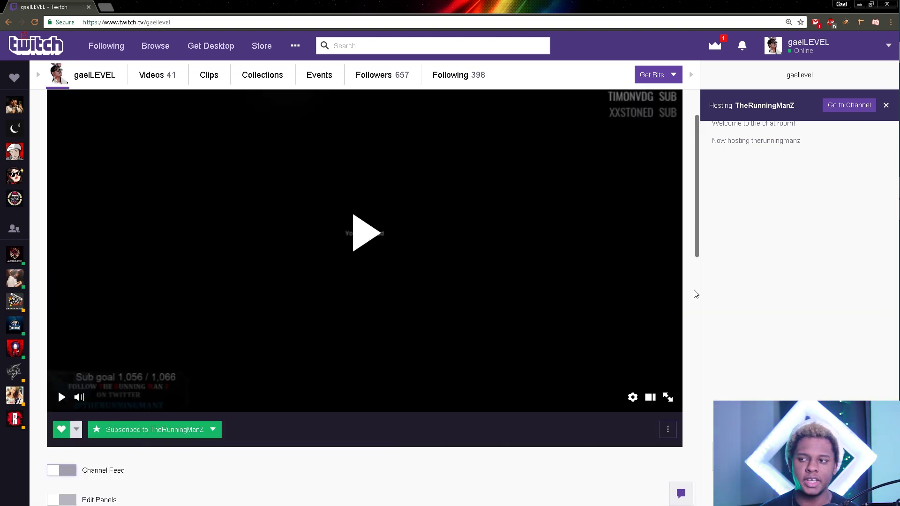
{"action": "scroll", "coordinate": [698, 220], "scroll_direction": "up", "scroll_amount": 2}
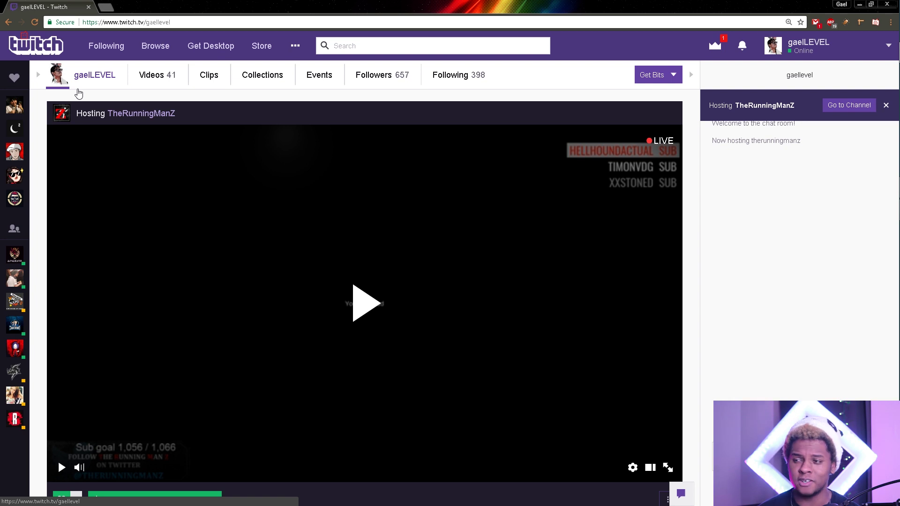
{"action": "scroll", "coordinate": [45, 197], "scroll_direction": "down", "scroll_amount": 4}
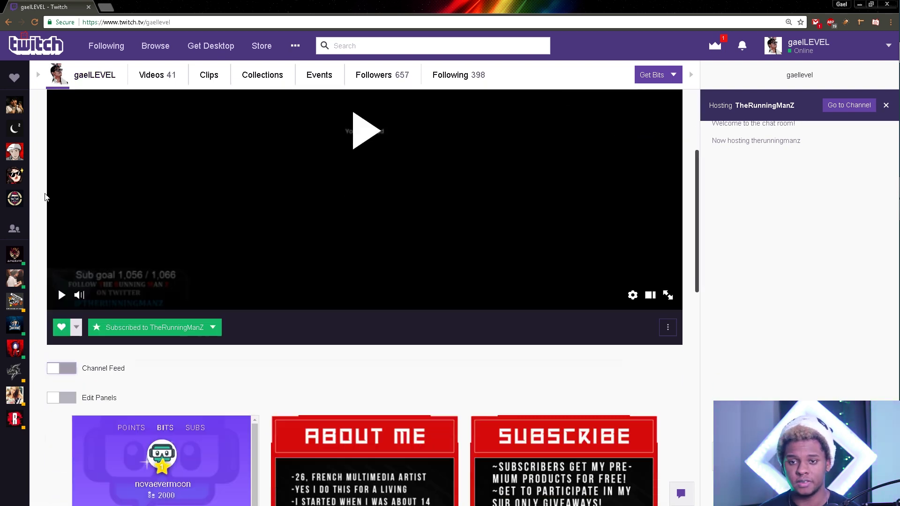
{"action": "scroll", "coordinate": [45, 197], "scroll_direction": "down", "scroll_amount": 2}
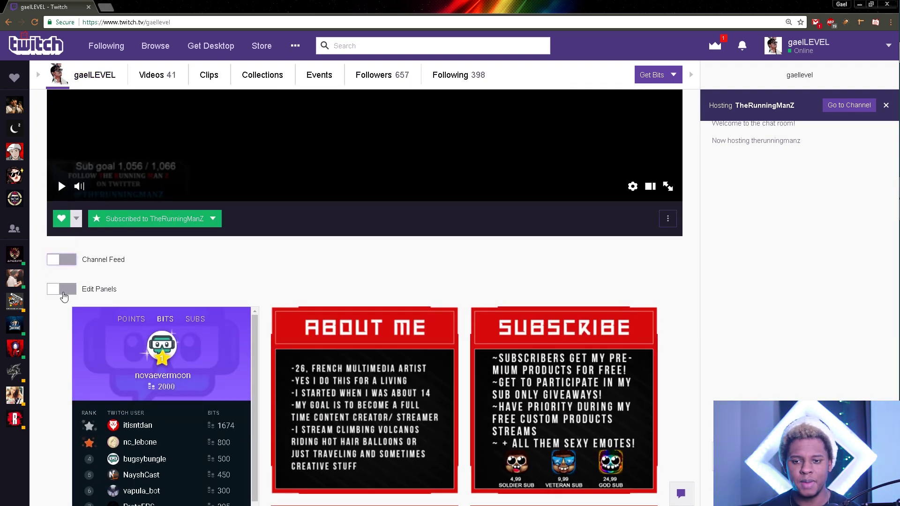
{"action": "left_click", "coordinate": [64, 293]}
{"action": "scroll", "coordinate": [66, 321], "scroll_direction": "down", "scroll_amount": 3}
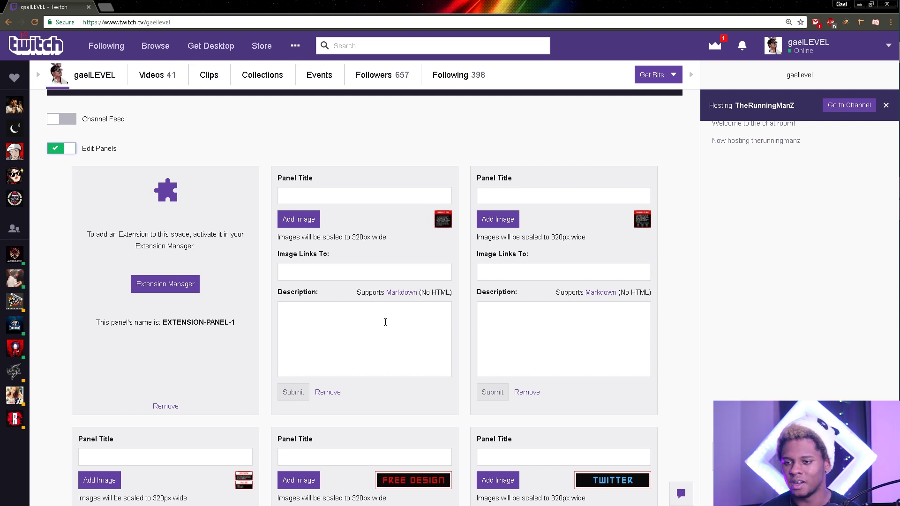
{"action": "scroll", "coordinate": [350, 331], "scroll_direction": "down", "scroll_amount": 2}
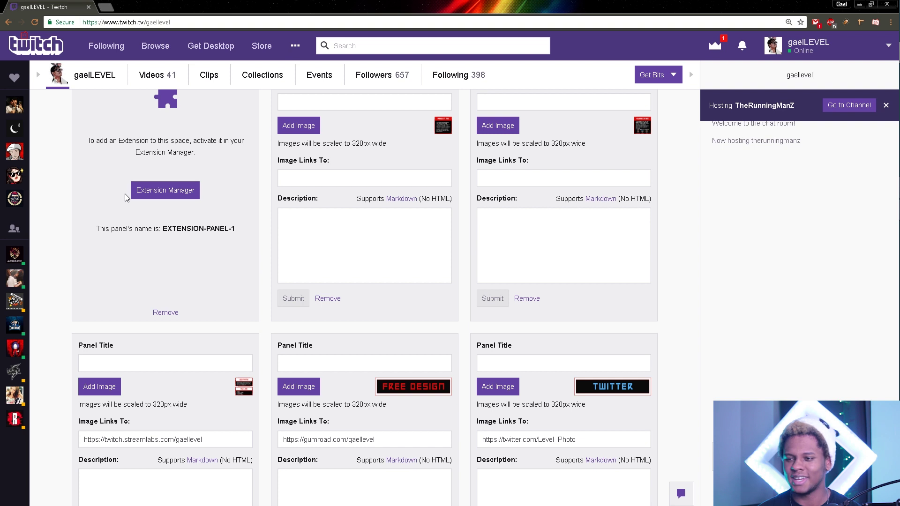
{"action": "scroll", "coordinate": [125, 196], "scroll_direction": "up", "scroll_amount": 4}
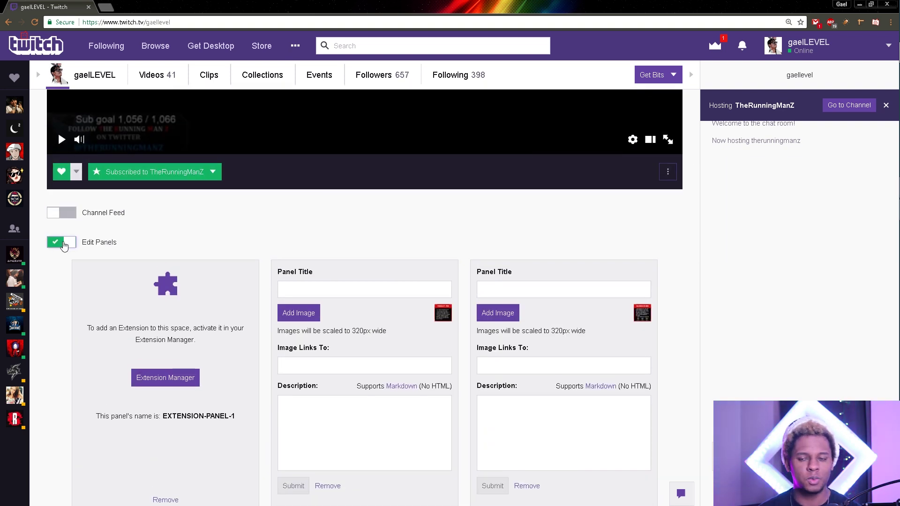
{"action": "scroll", "coordinate": [64, 255], "scroll_direction": "down", "scroll_amount": 6}
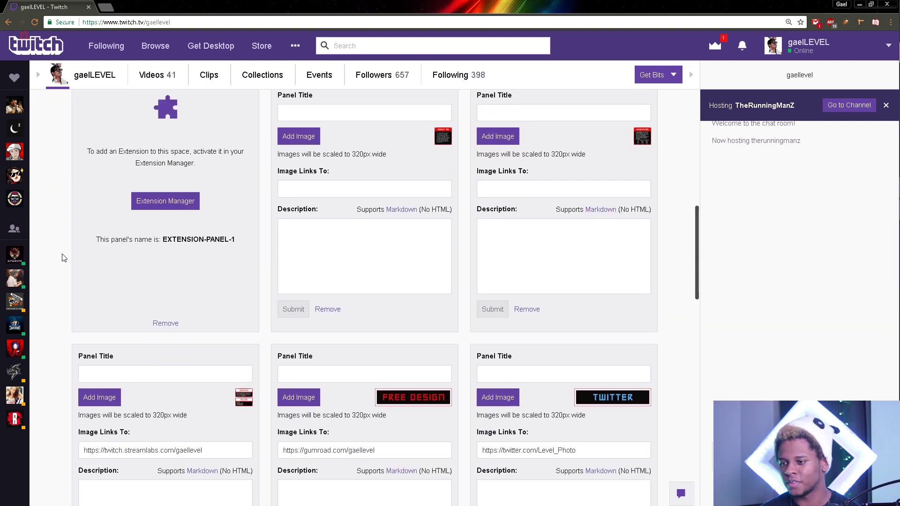
{"action": "scroll", "coordinate": [64, 257], "scroll_direction": "down", "scroll_amount": 2}
{"action": "scroll", "coordinate": [65, 257], "scroll_direction": "up", "scroll_amount": 8}
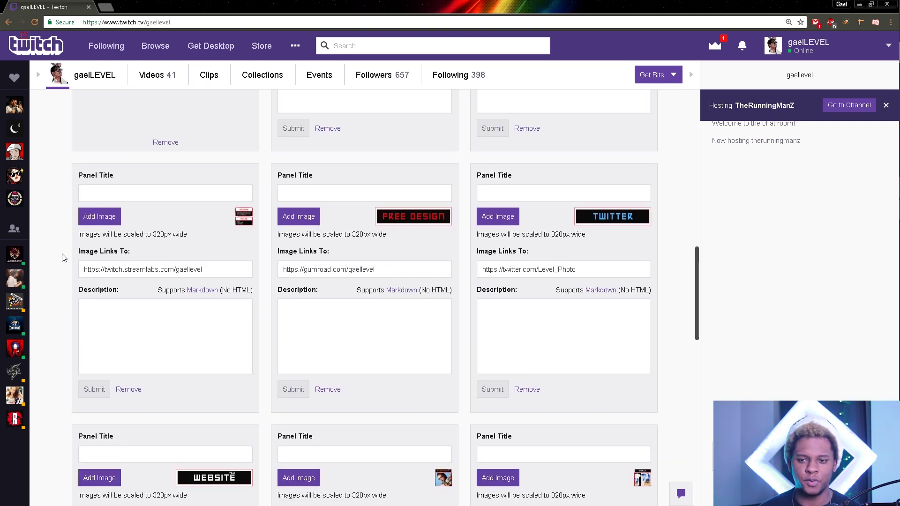
{"action": "left_click", "coordinate": [64, 243]}
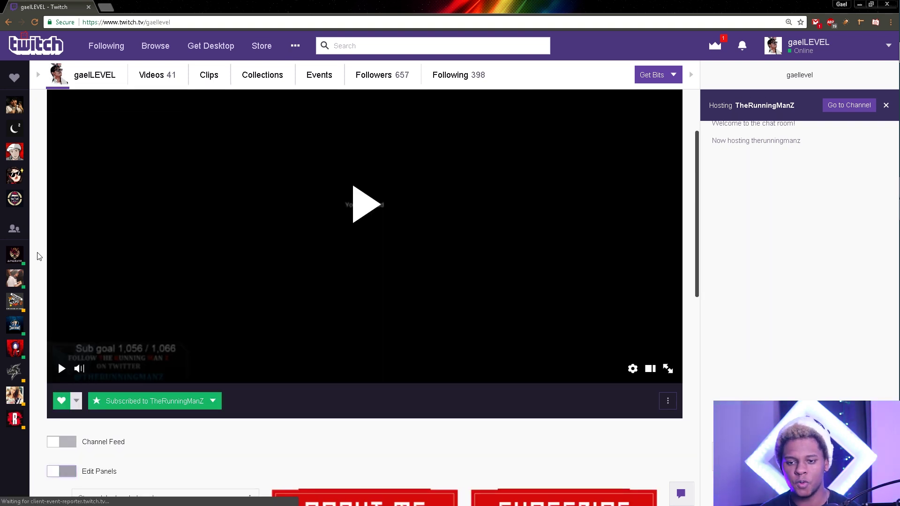
- Browse the channel's Videos and Clips tabs, then open the profile name dropdown
{"action": "scroll", "coordinate": [40, 243], "scroll_direction": "up", "scroll_amount": 2}
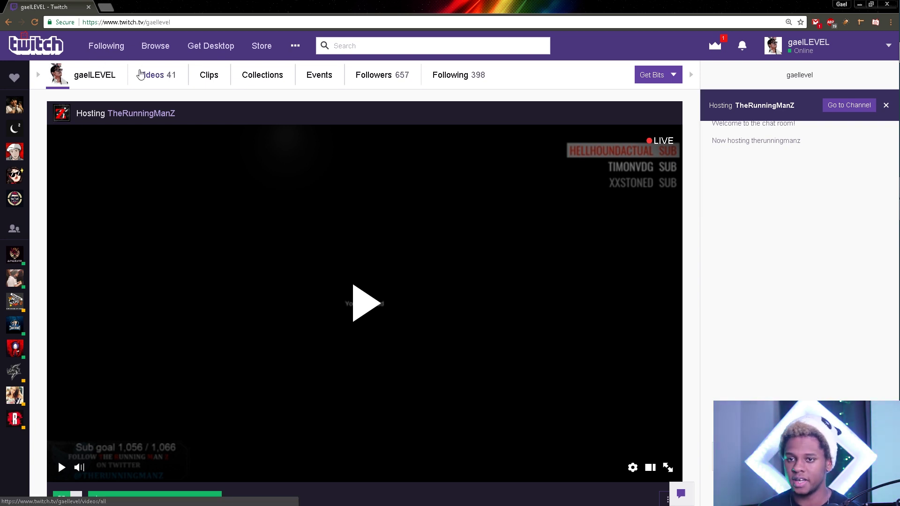
{"action": "left_click", "coordinate": [155, 81]}
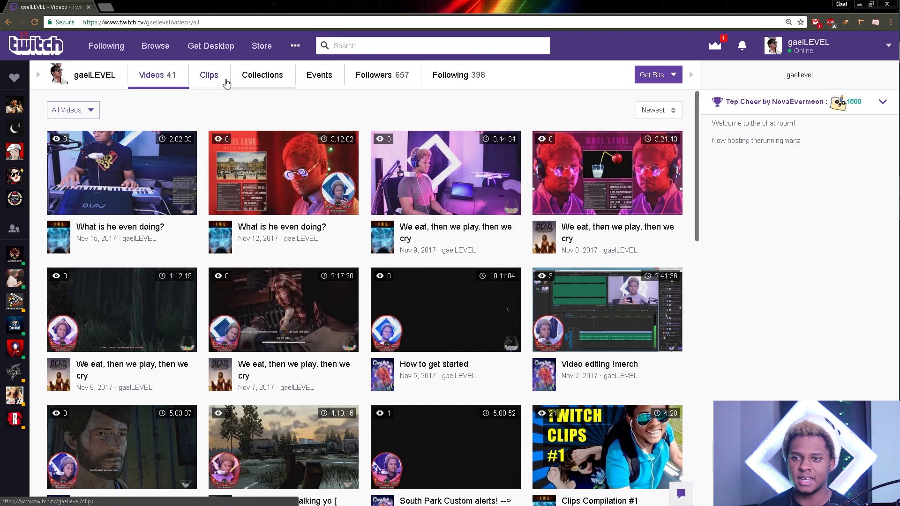
{"action": "left_click", "coordinate": [219, 86]}
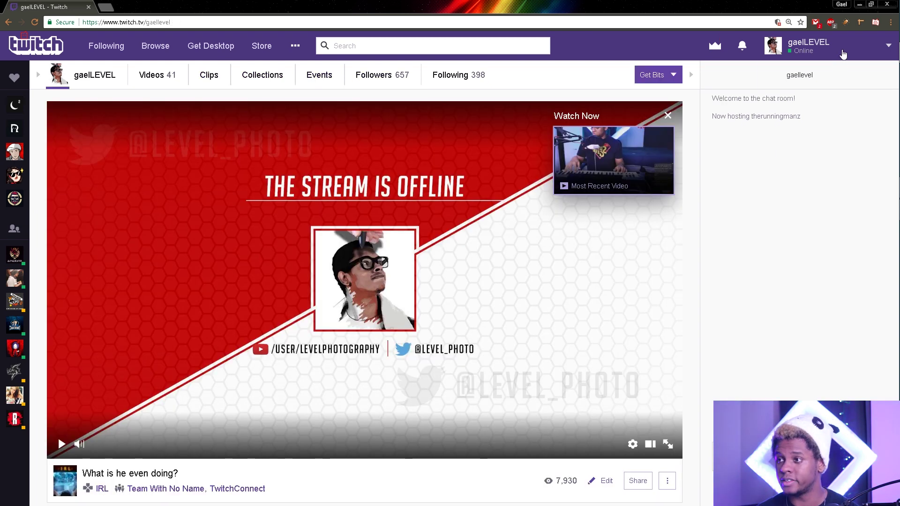
{"action": "left_click", "coordinate": [843, 55]}
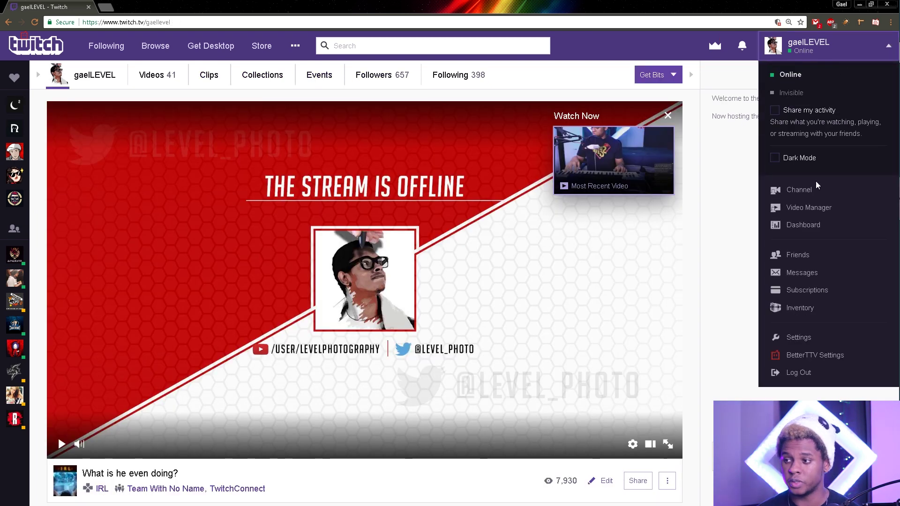
- Open account Settings and scroll through the profile section
{"action": "left_click", "coordinate": [803, 344]}
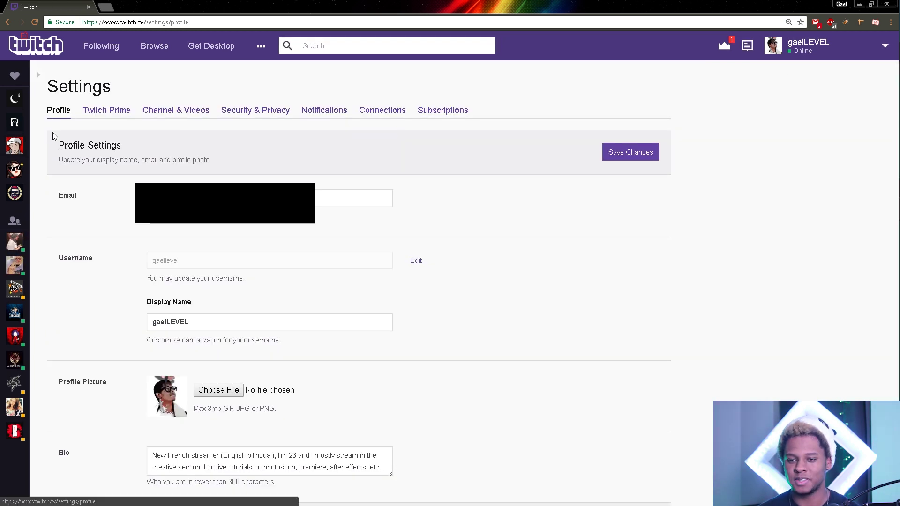
{"action": "scroll", "coordinate": [86, 193], "scroll_direction": "down", "scroll_amount": 1}
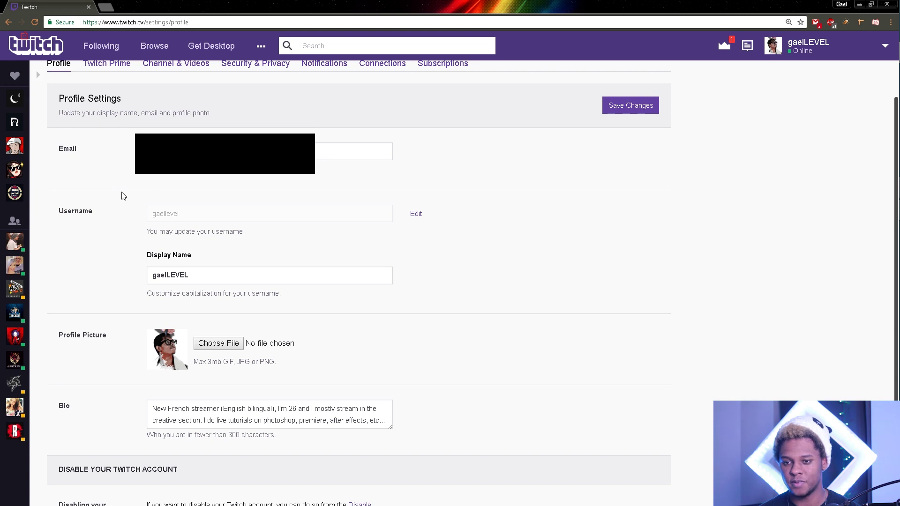
{"action": "scroll", "coordinate": [115, 226], "scroll_direction": "down", "scroll_amount": 1}
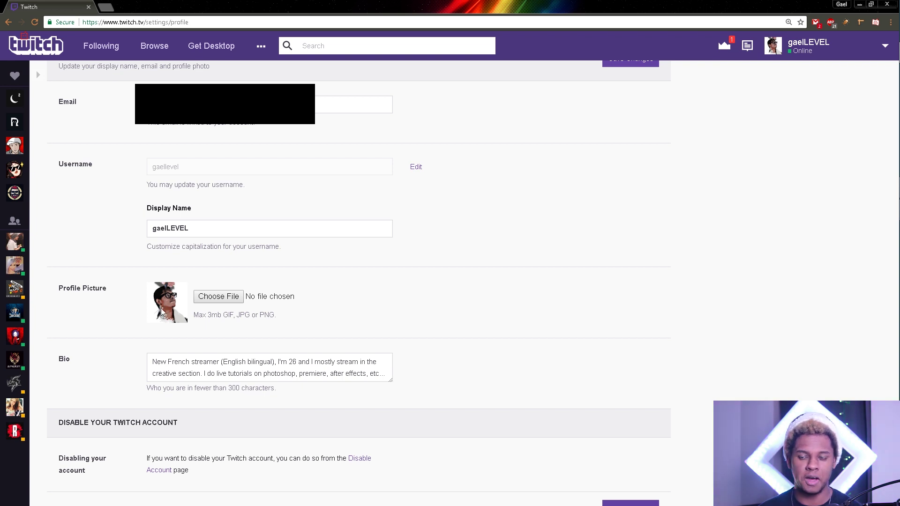
{"action": "scroll", "coordinate": [110, 308], "scroll_direction": "down", "scroll_amount": 1}
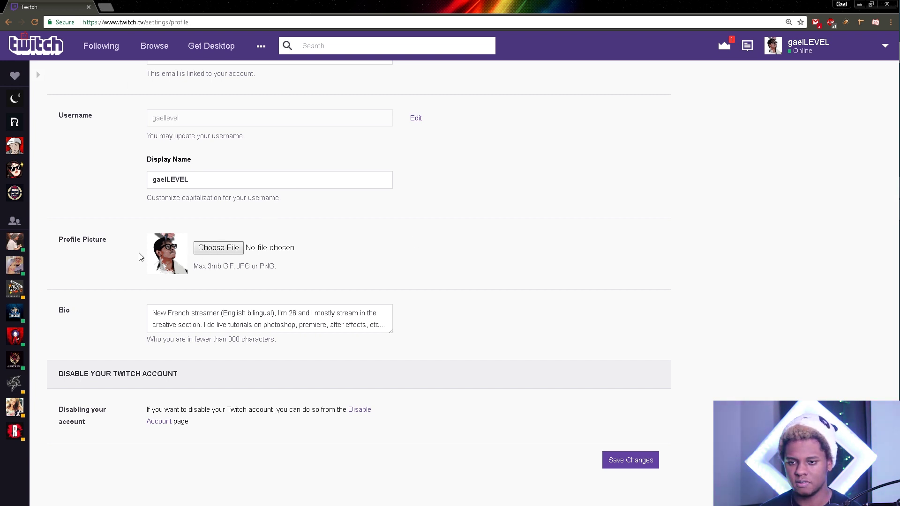
- Cancel the Profile Picture file picker and save the profile, keeping the current picture
{"action": "left_click", "coordinate": [214, 252]}
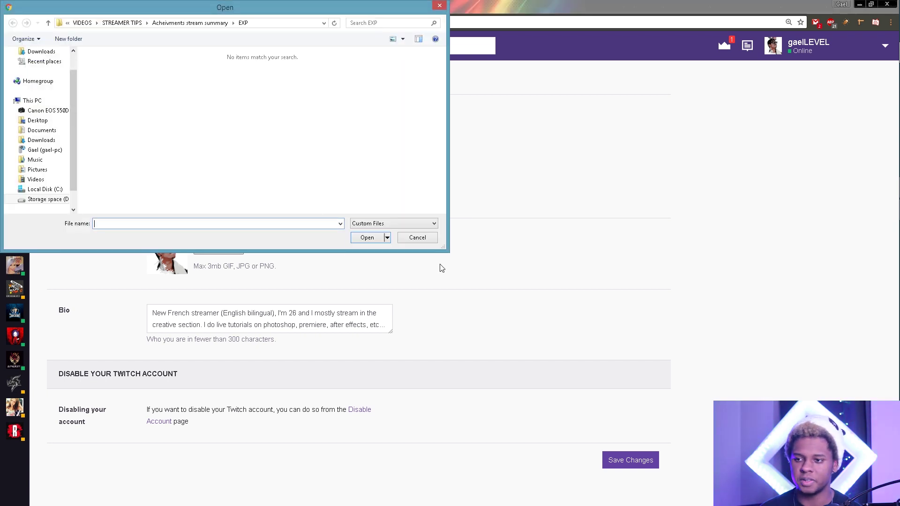
{"action": "left_click", "coordinate": [417, 238]}
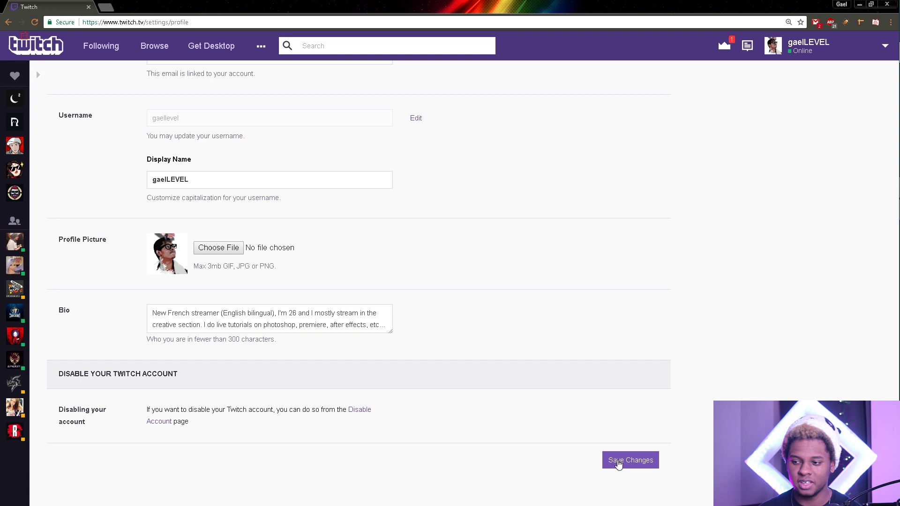
{"action": "left_click", "coordinate": [619, 462]}
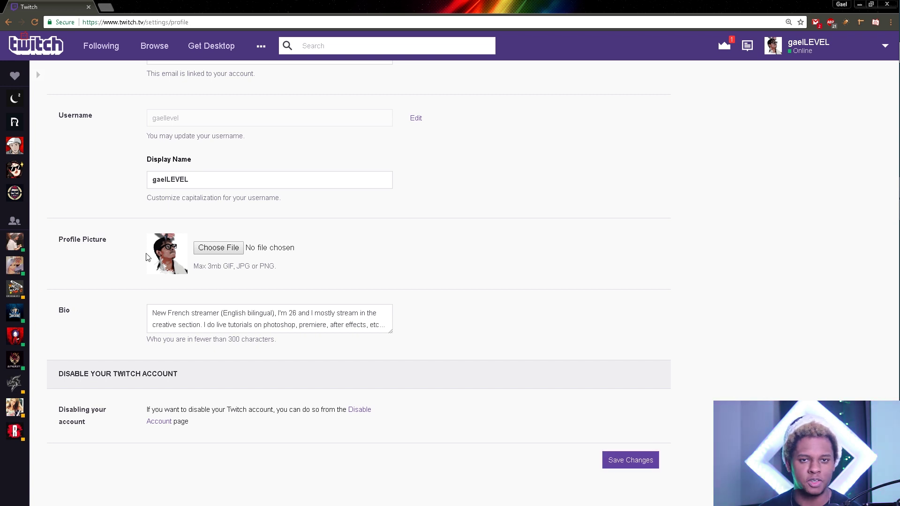
{"action": "scroll", "coordinate": [143, 257], "scroll_direction": "up", "scroll_amount": 3}
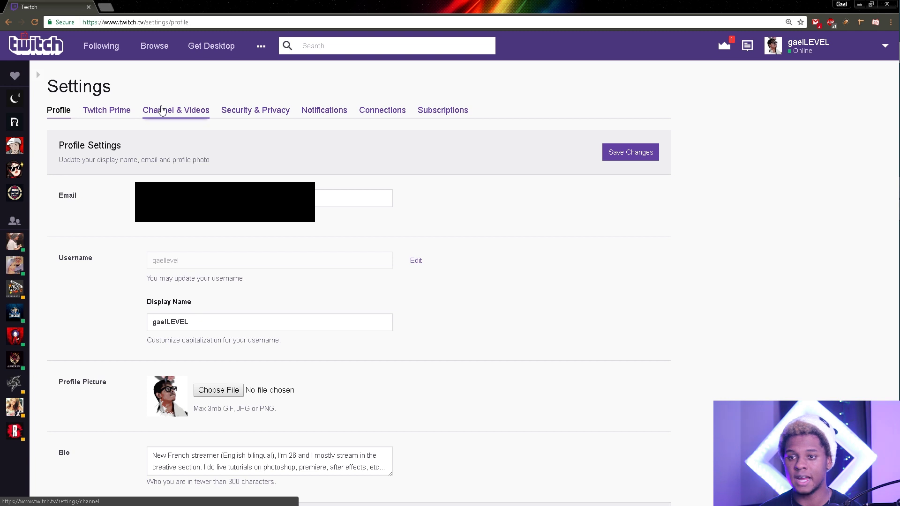
- In Channel & Videos, cancel the Video Player Banner file picker and save, keeping the current banner
{"action": "left_click", "coordinate": [162, 110]}
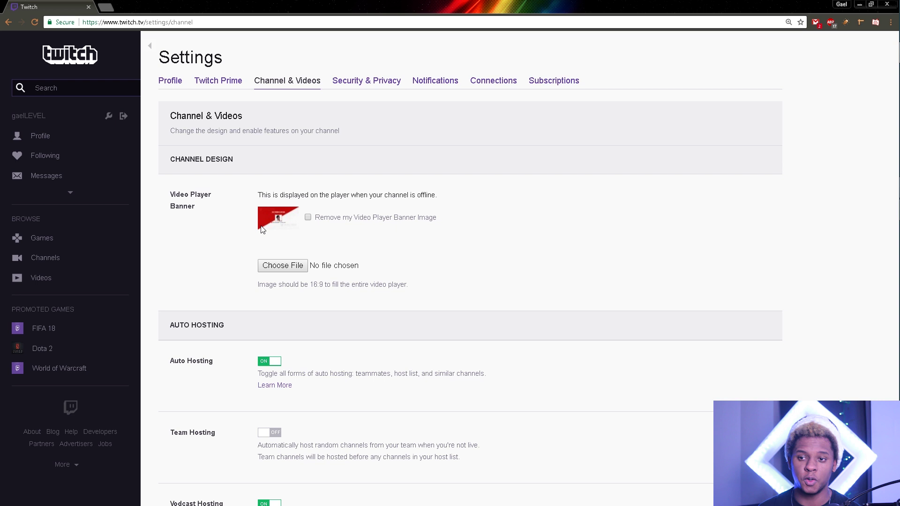
{"action": "left_click", "coordinate": [282, 270]}
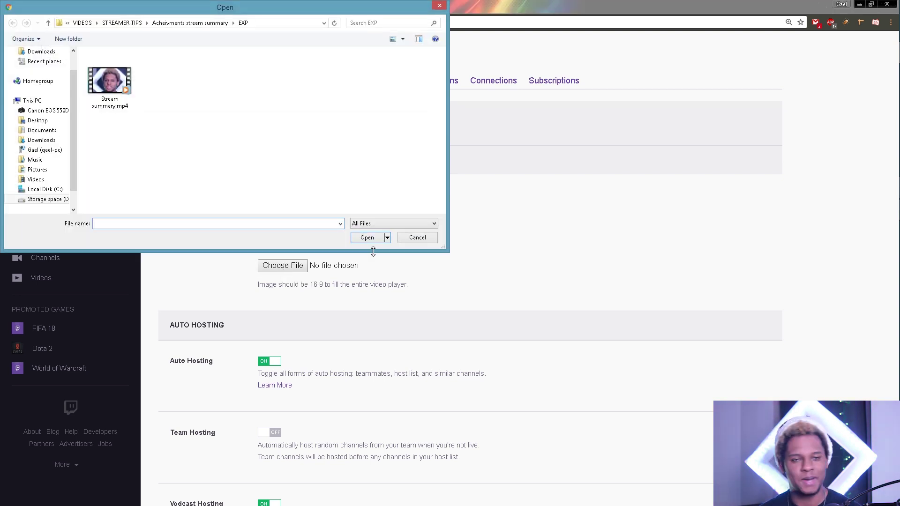
{"action": "left_click", "coordinate": [418, 238]}
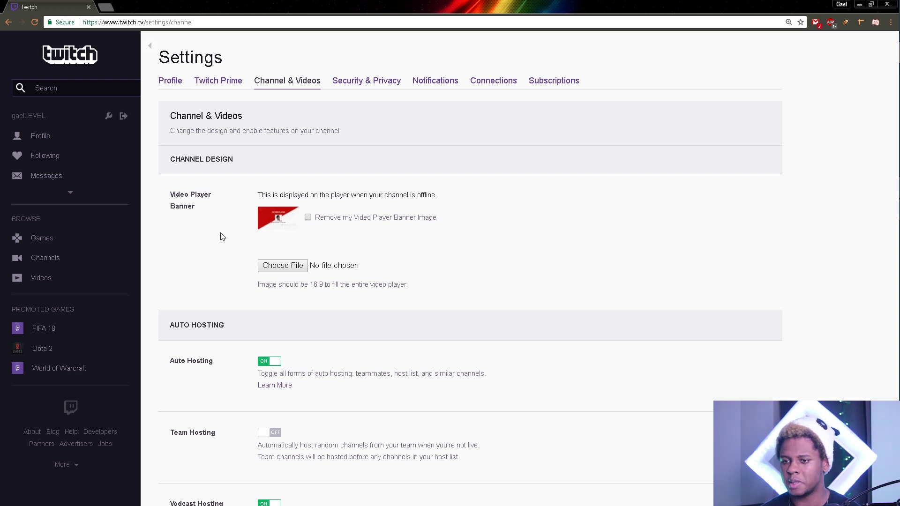
{"action": "scroll", "coordinate": [221, 236], "scroll_direction": "down", "scroll_amount": 1}
{"action": "scroll", "coordinate": [224, 237], "scroll_direction": "up", "scroll_amount": 1}
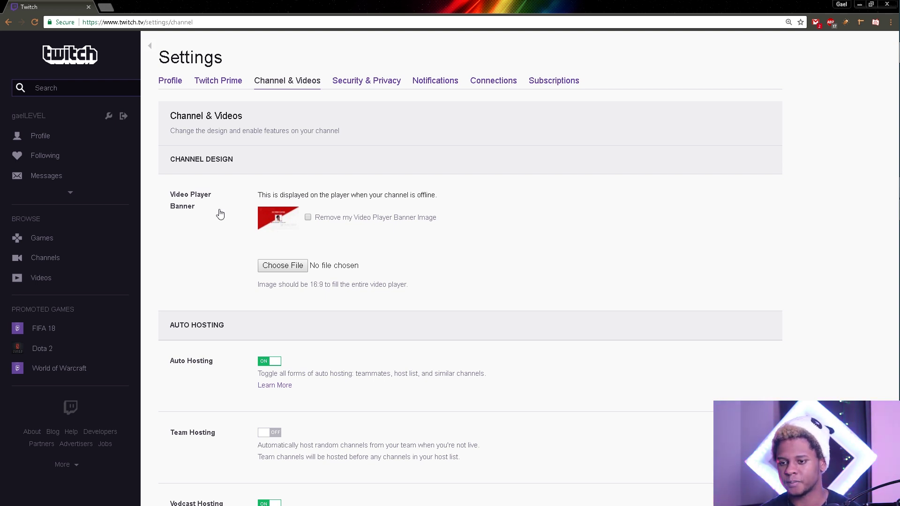
{"action": "scroll", "coordinate": [222, 193], "scroll_direction": "down", "scroll_amount": 10}
{"action": "scroll", "coordinate": [223, 194], "scroll_direction": "down", "scroll_amount": 20}
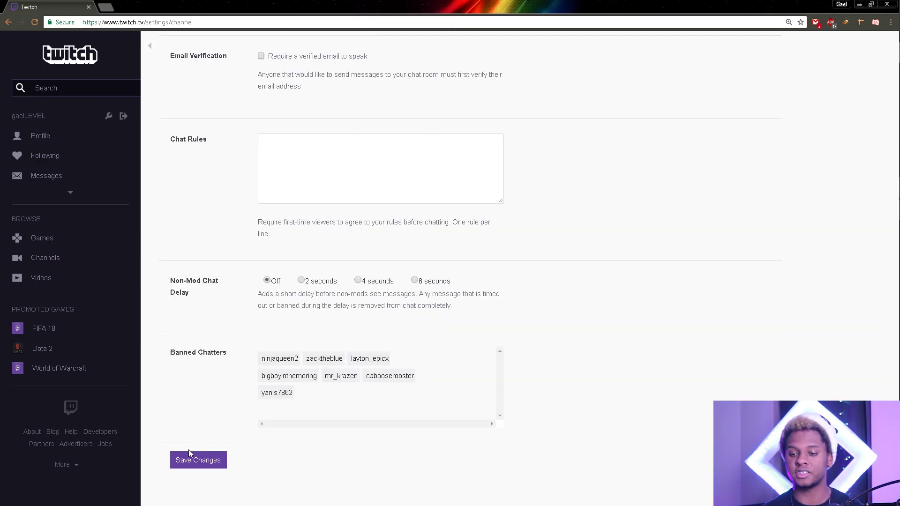
{"action": "left_click", "coordinate": [187, 460]}
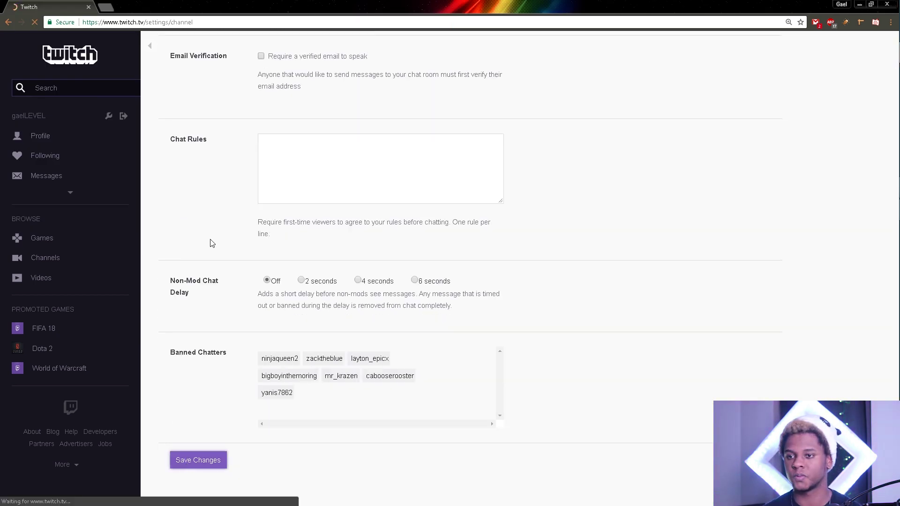